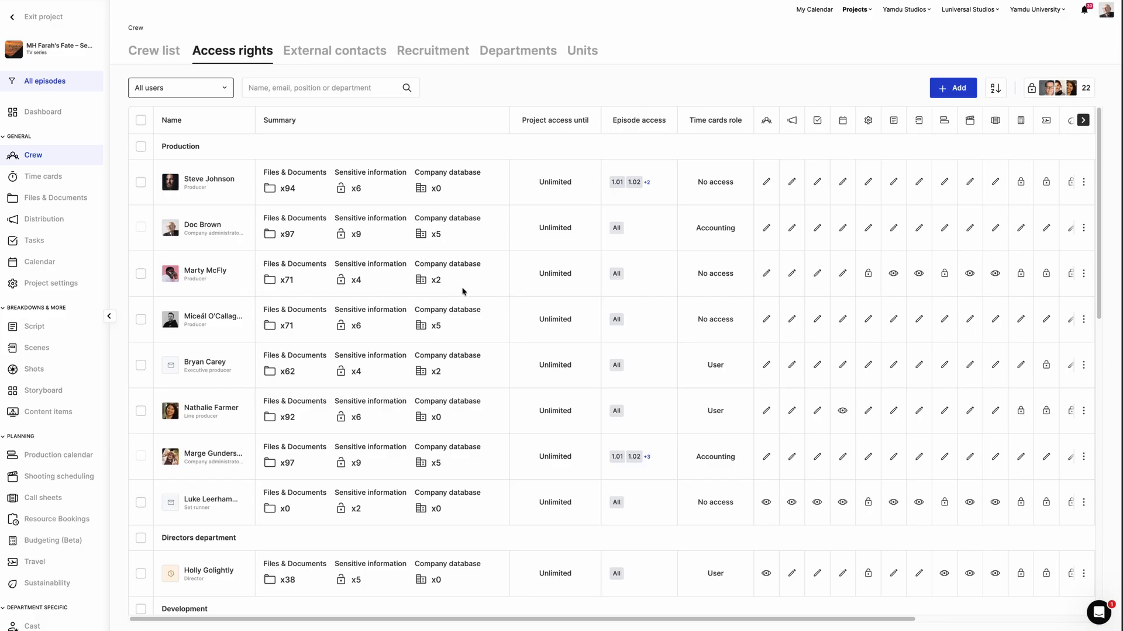
{"action": "scroll", "coordinate": [791, 292], "scroll_direction": "right", "scroll_amount": 5}
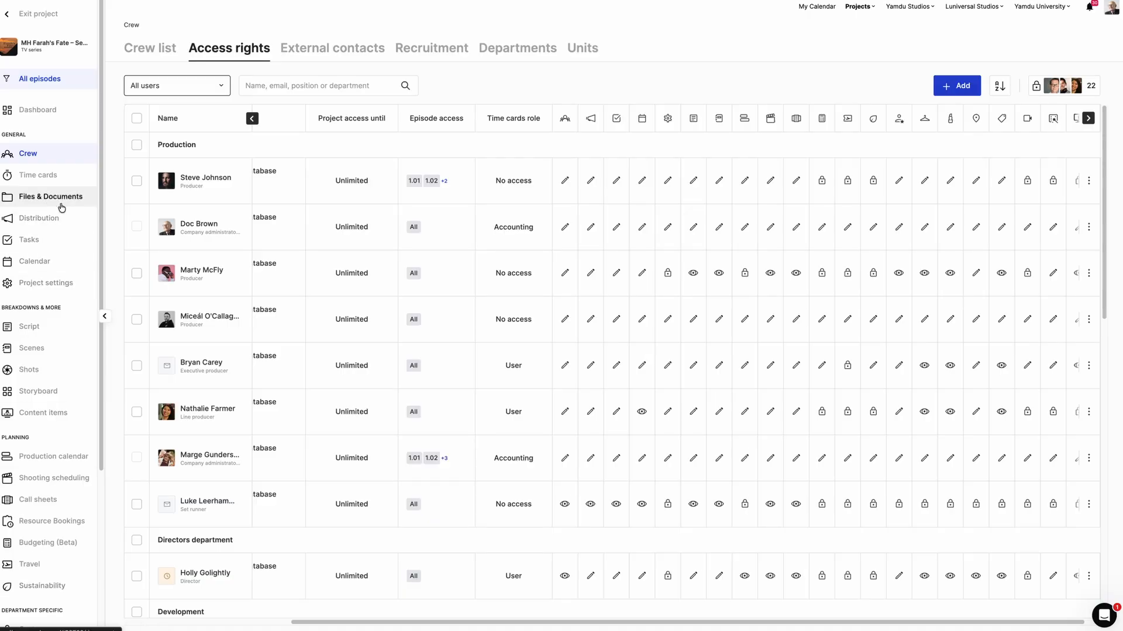
{"action": "left_click", "coordinate": [566, 280]}
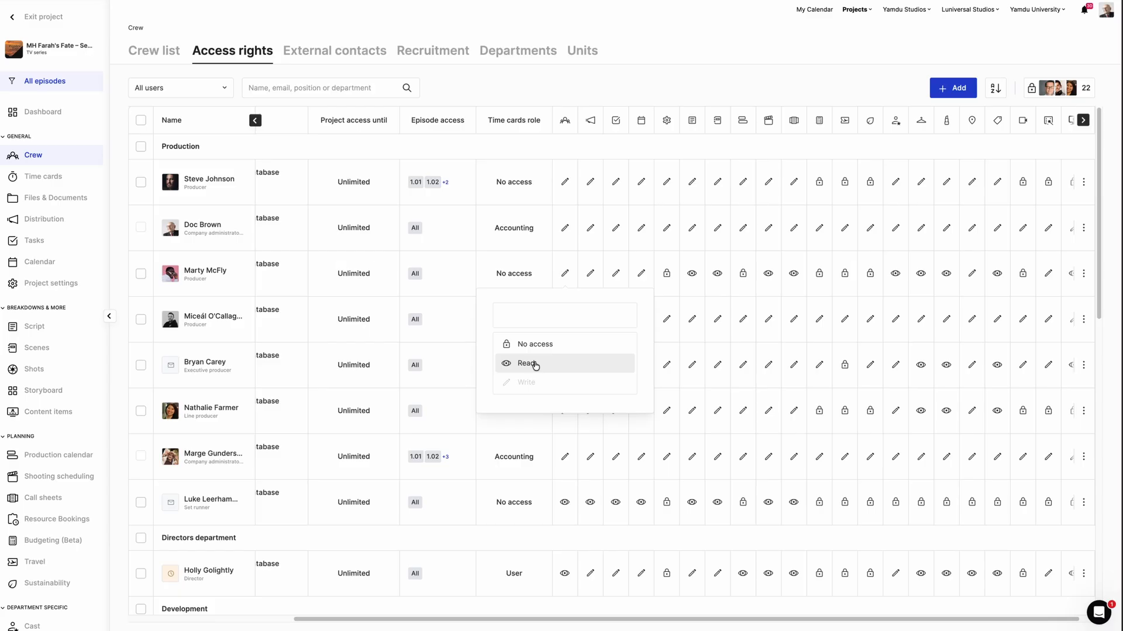
{"action": "left_click", "coordinate": [535, 364]}
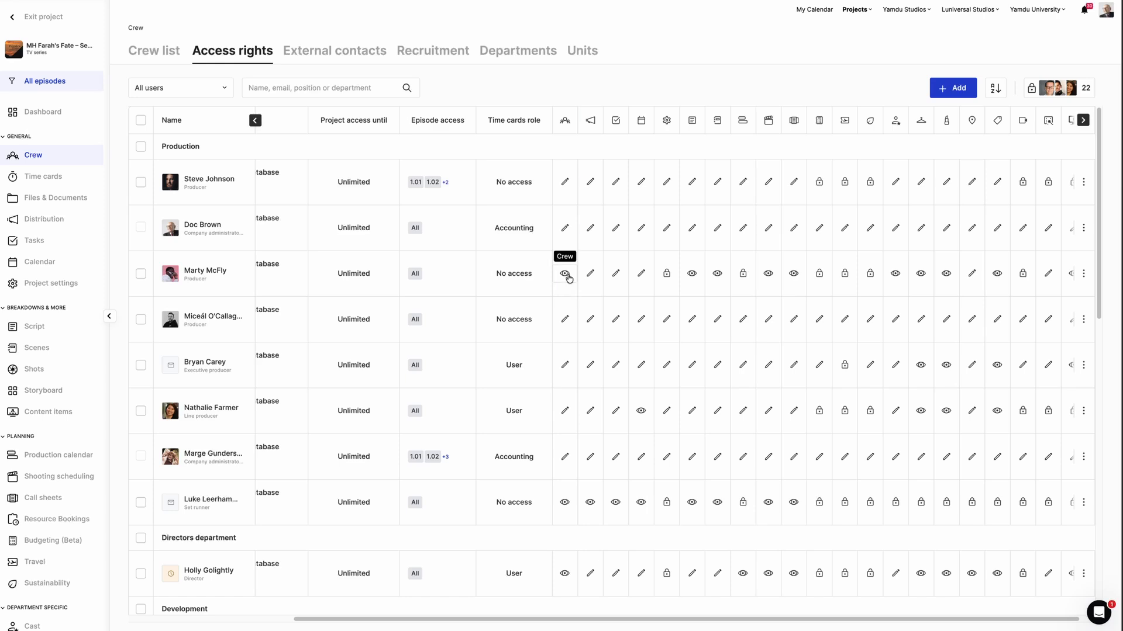
{"action": "left_click", "coordinate": [569, 278]}
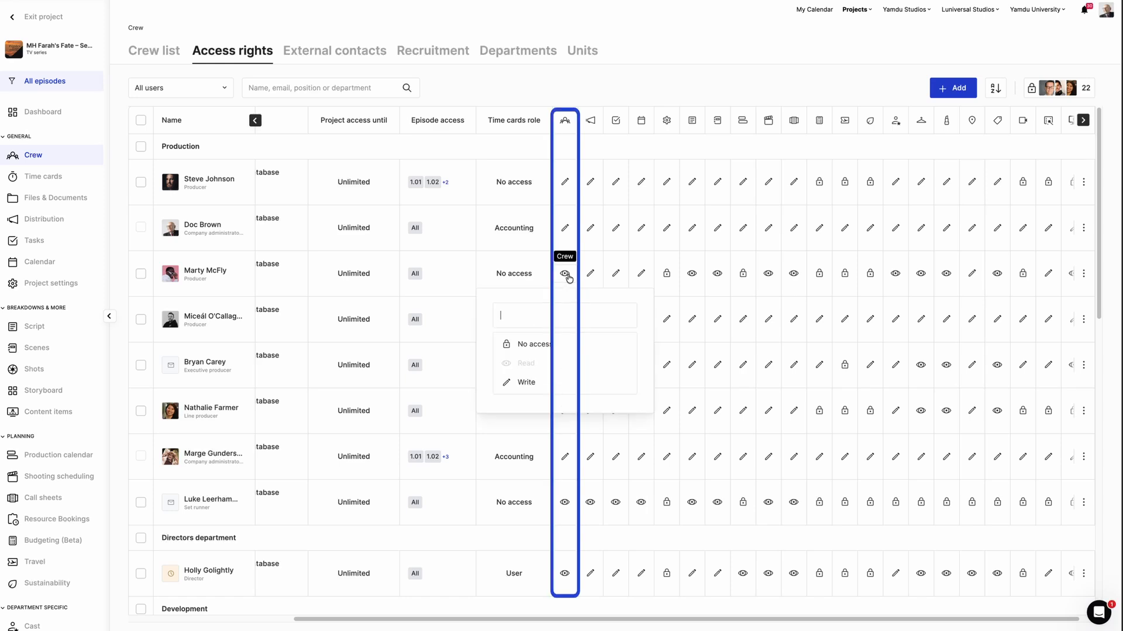
{"action": "left_click", "coordinate": [527, 383]}
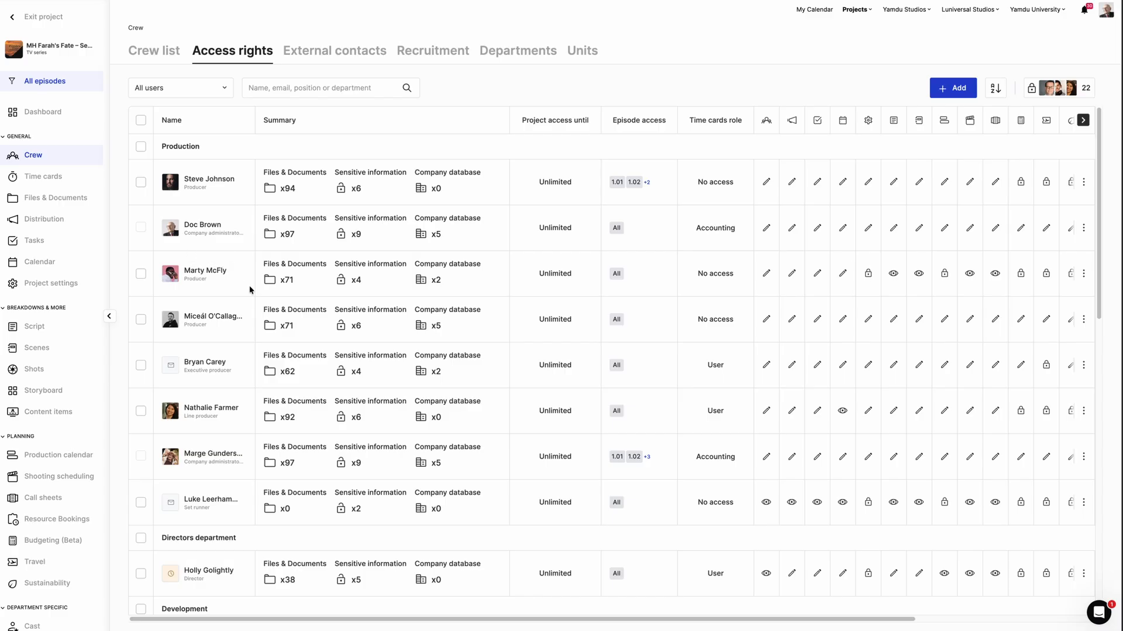
- Open the producer's detailed access rights, expand the Budget folder, and view his sensitive information permissions
{"action": "left_click", "coordinate": [285, 290]}
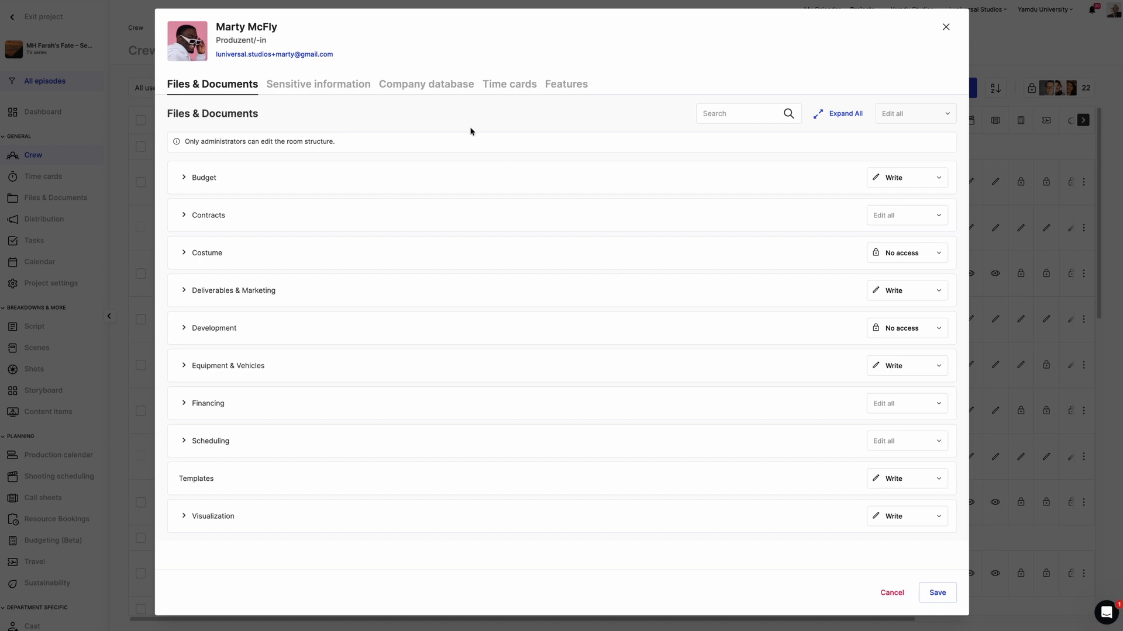
{"action": "left_click", "coordinate": [183, 177]}
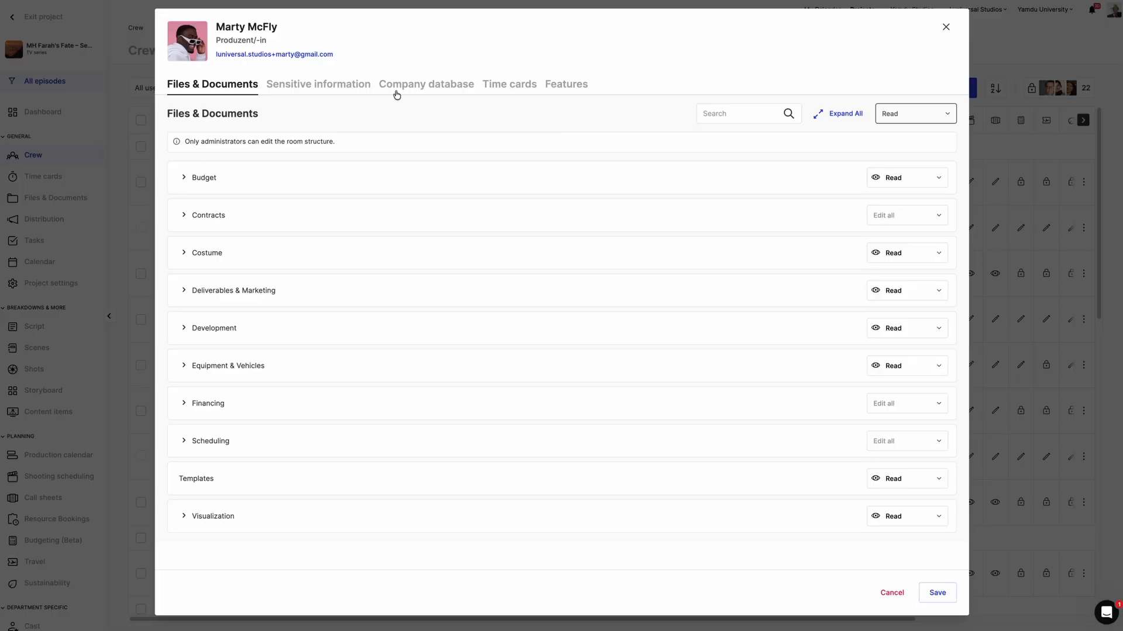
{"action": "left_click", "coordinate": [305, 91]}
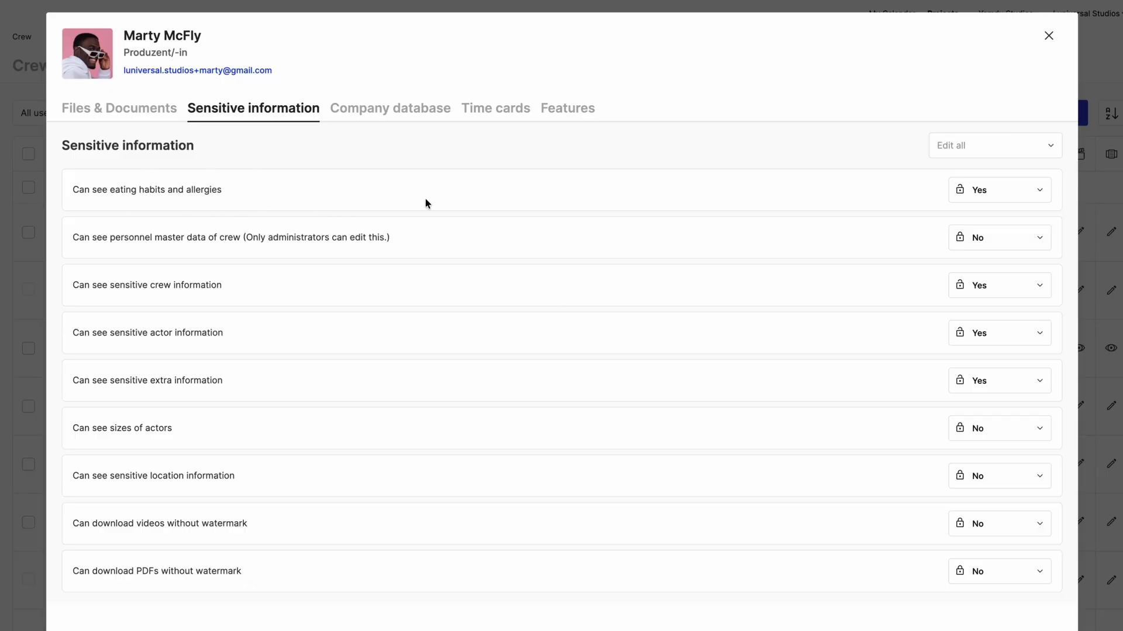
- Set eating habits and allergies to No, then deny every sensitive information permission via Edit all
{"action": "left_click", "coordinate": [1033, 193]}
{"action": "left_click", "coordinate": [980, 221]}
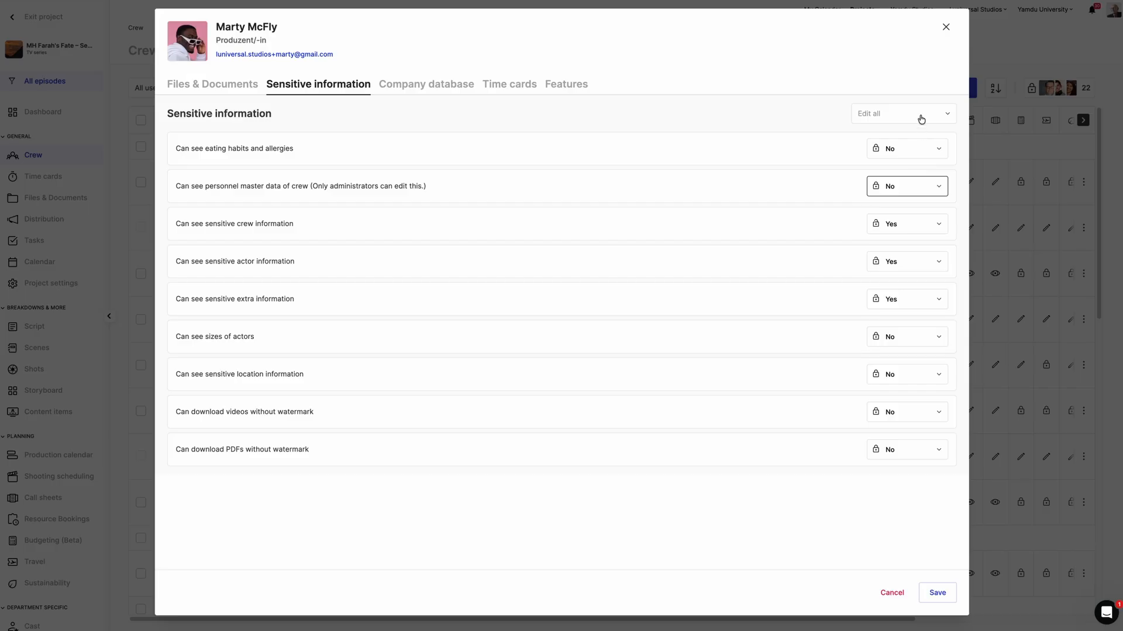
{"action": "left_click", "coordinate": [921, 120]}
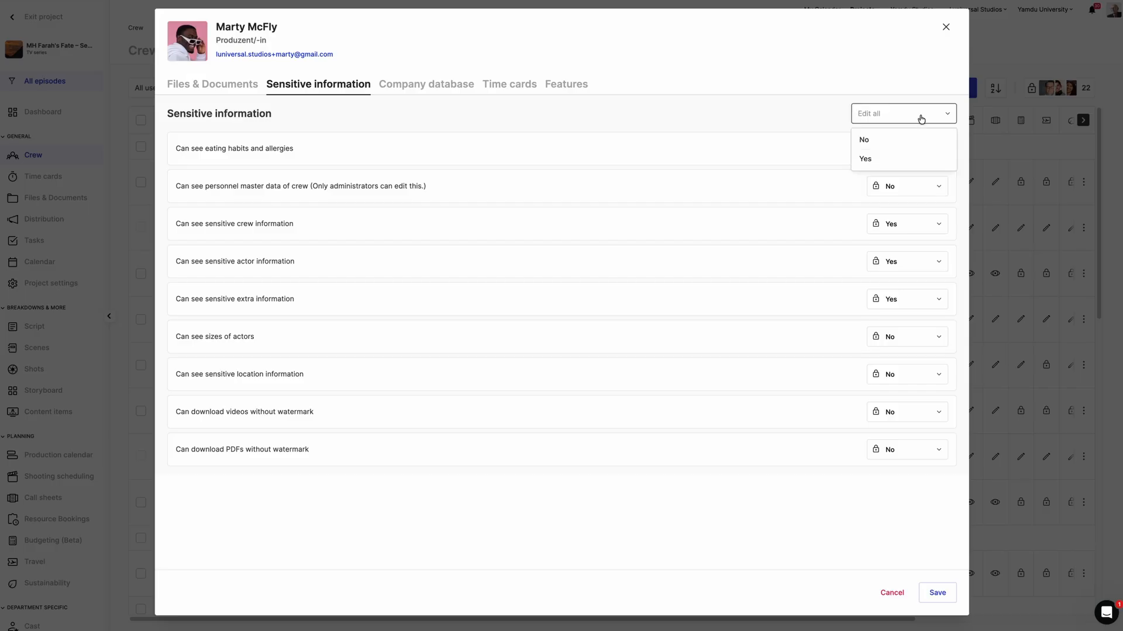
{"action": "left_click", "coordinate": [893, 148]}
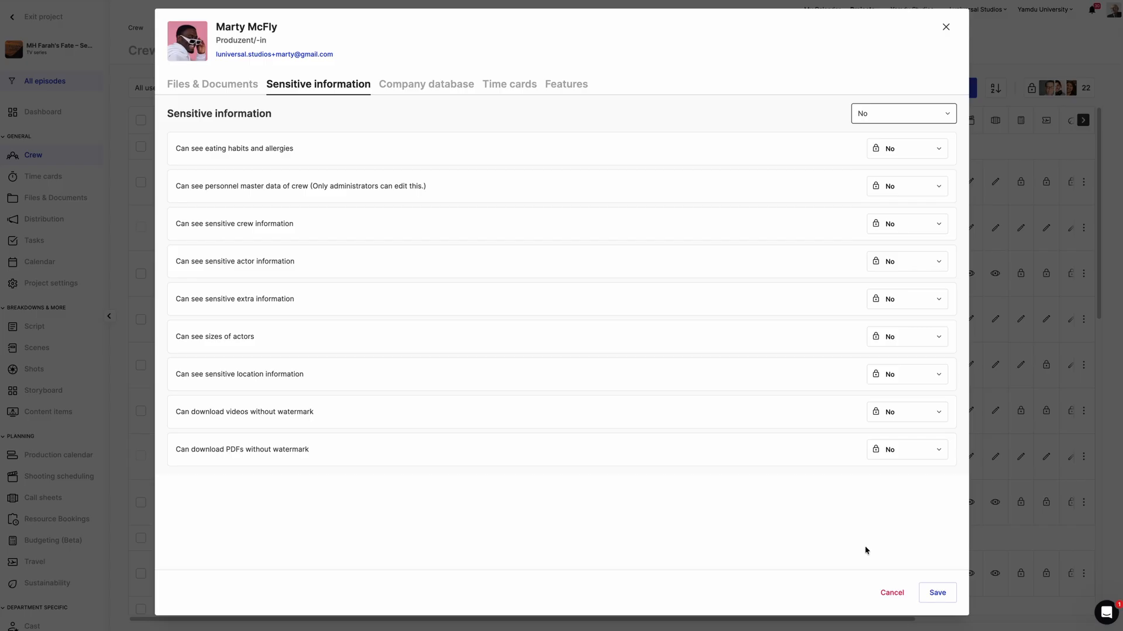
{"action": "left_click", "coordinate": [454, 83]}
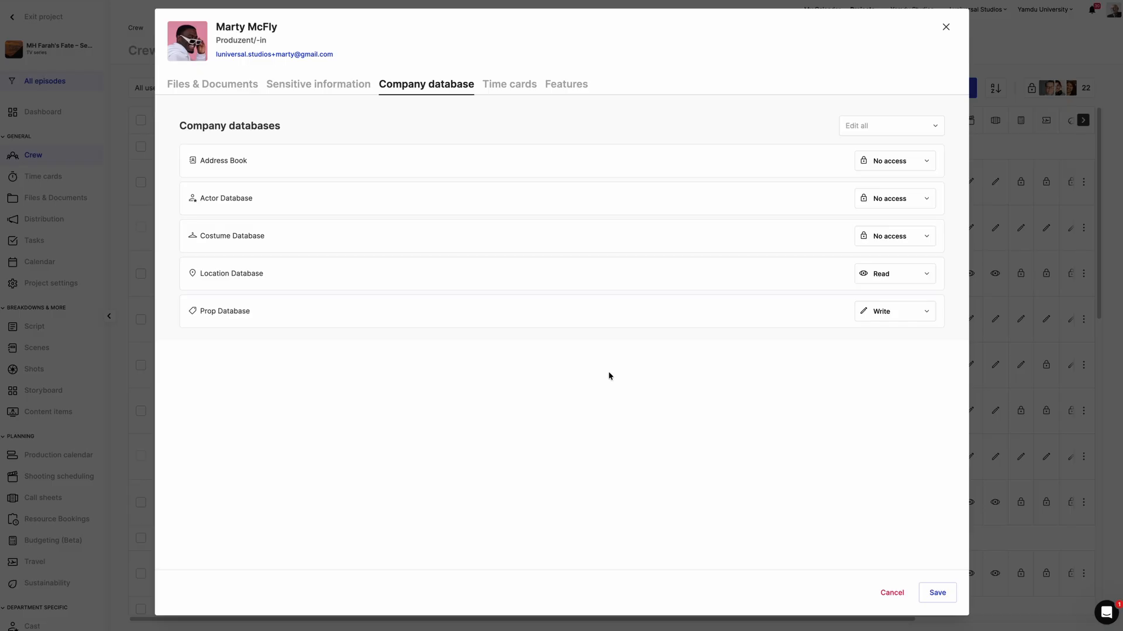
- Give the producer the Department time cards role, replacing the initially chosen User role
{"action": "left_click", "coordinate": [509, 84]}
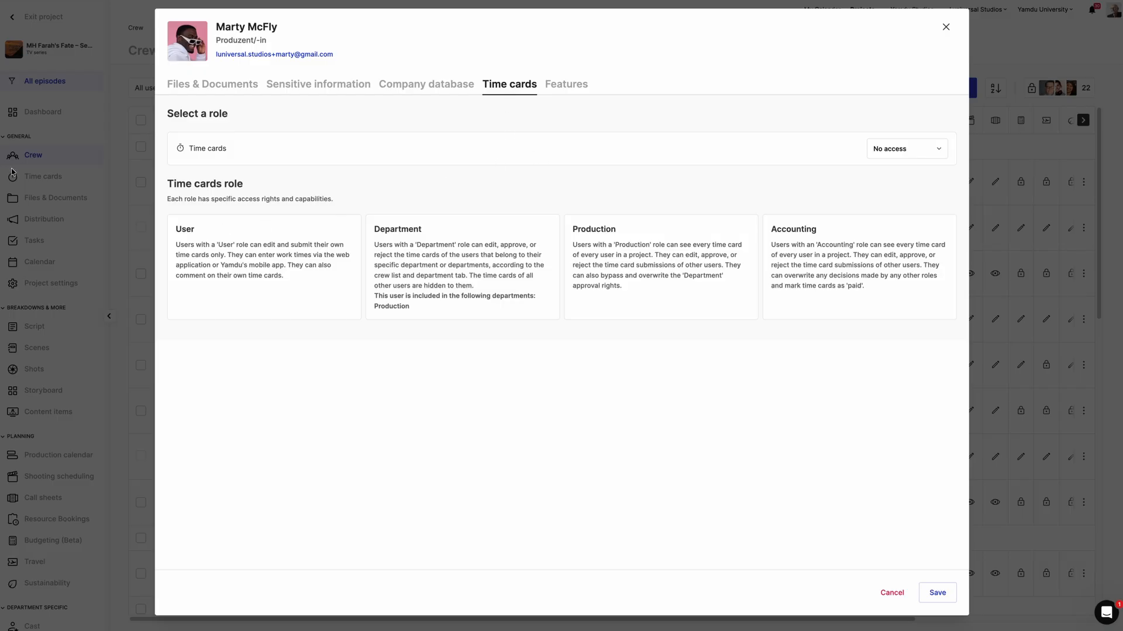
{"action": "left_click", "coordinate": [910, 151]}
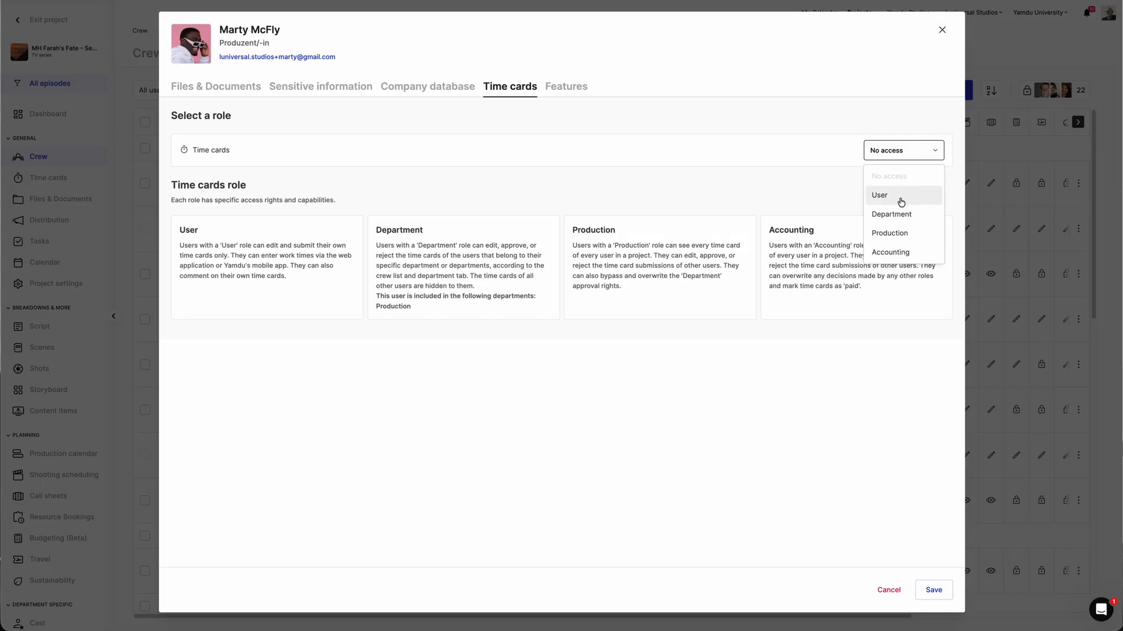
{"action": "left_click", "coordinate": [900, 202]}
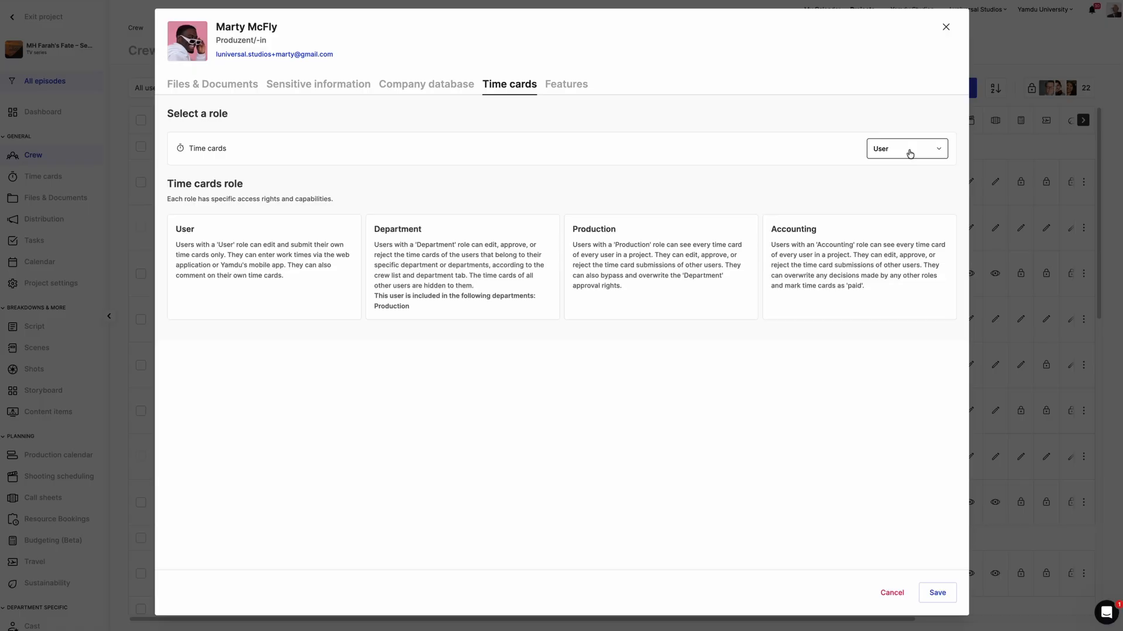
{"action": "left_click", "coordinate": [910, 154]}
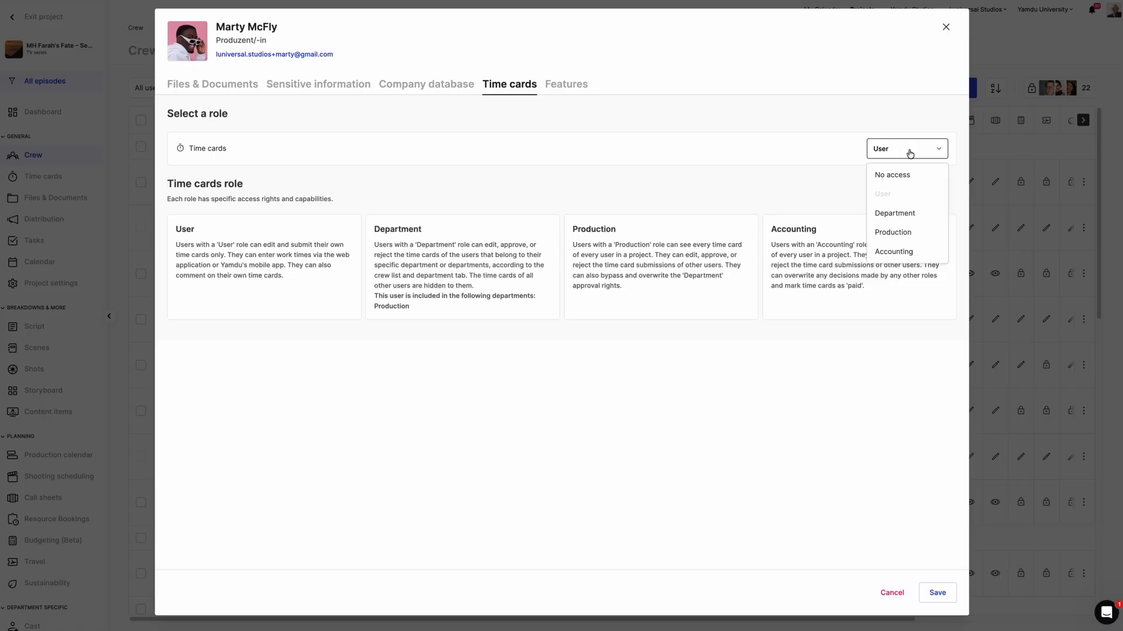
{"action": "left_click", "coordinate": [907, 214]}
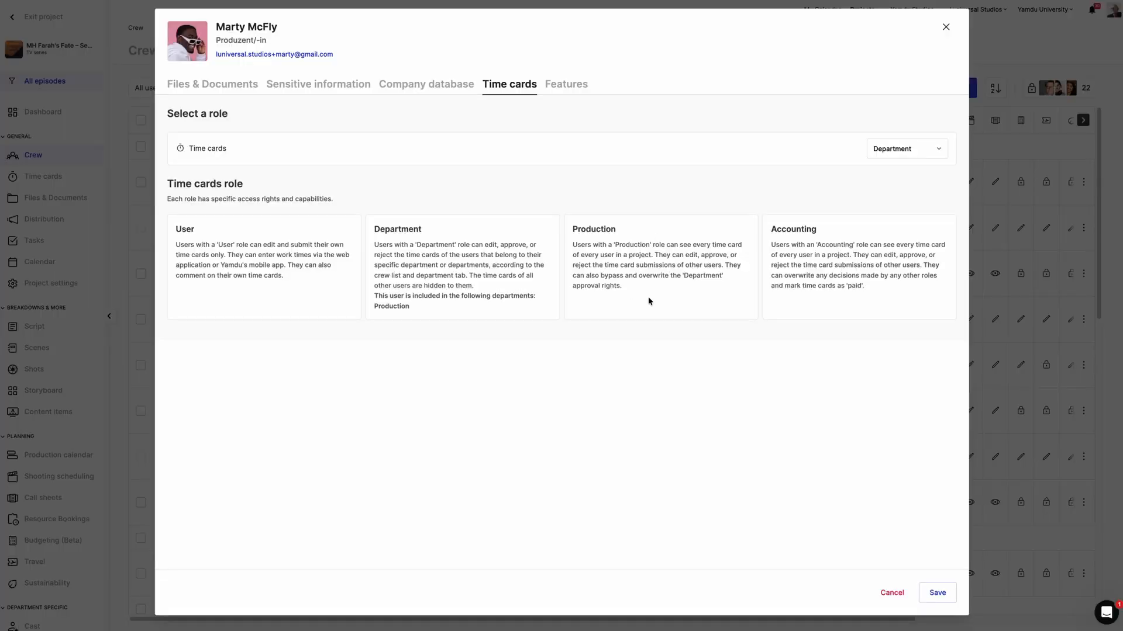
{"action": "left_click", "coordinate": [566, 93]}
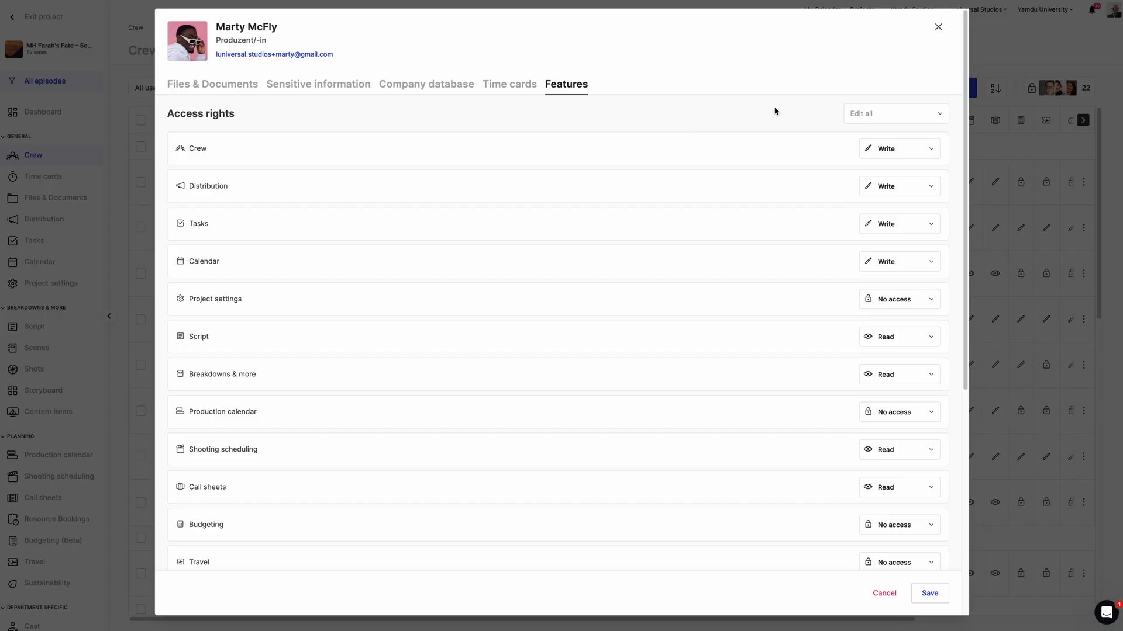
- Set all feature rights to Read at once, then switch them all to No access
{"action": "left_click", "coordinate": [912, 120]}
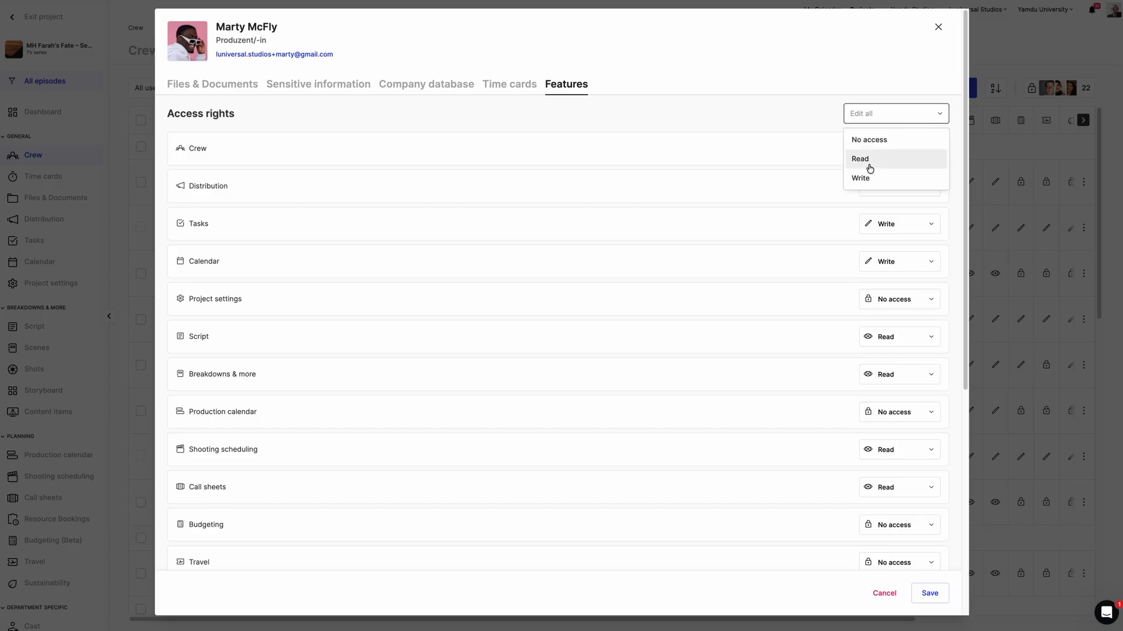
{"action": "left_click", "coordinate": [868, 167]}
{"action": "left_click", "coordinate": [892, 113]}
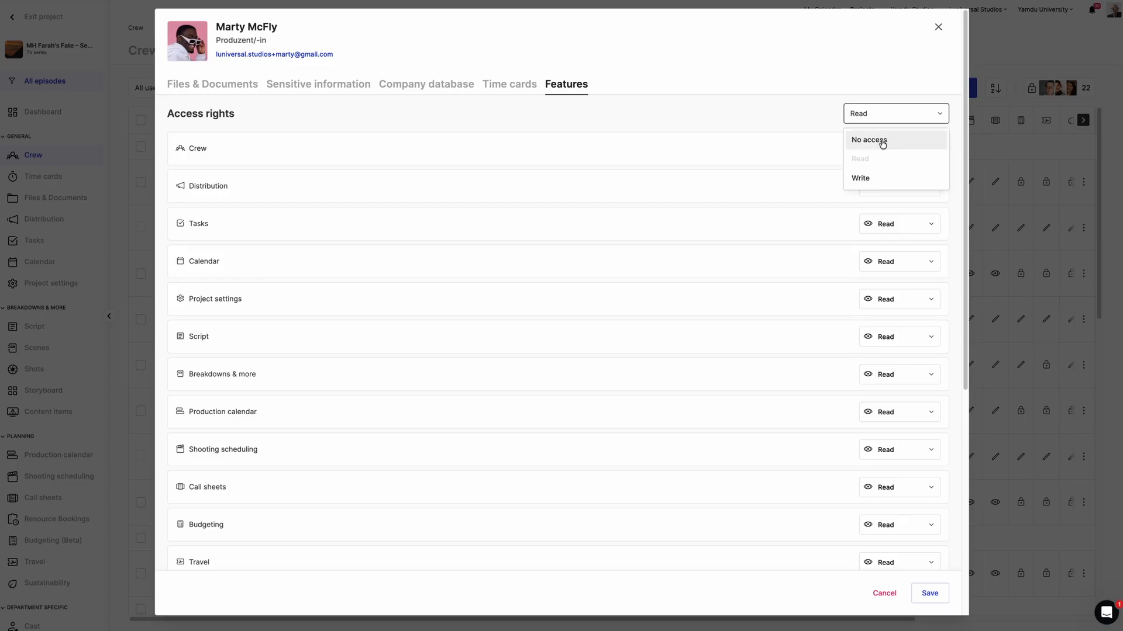
{"action": "left_click", "coordinate": [879, 143]}
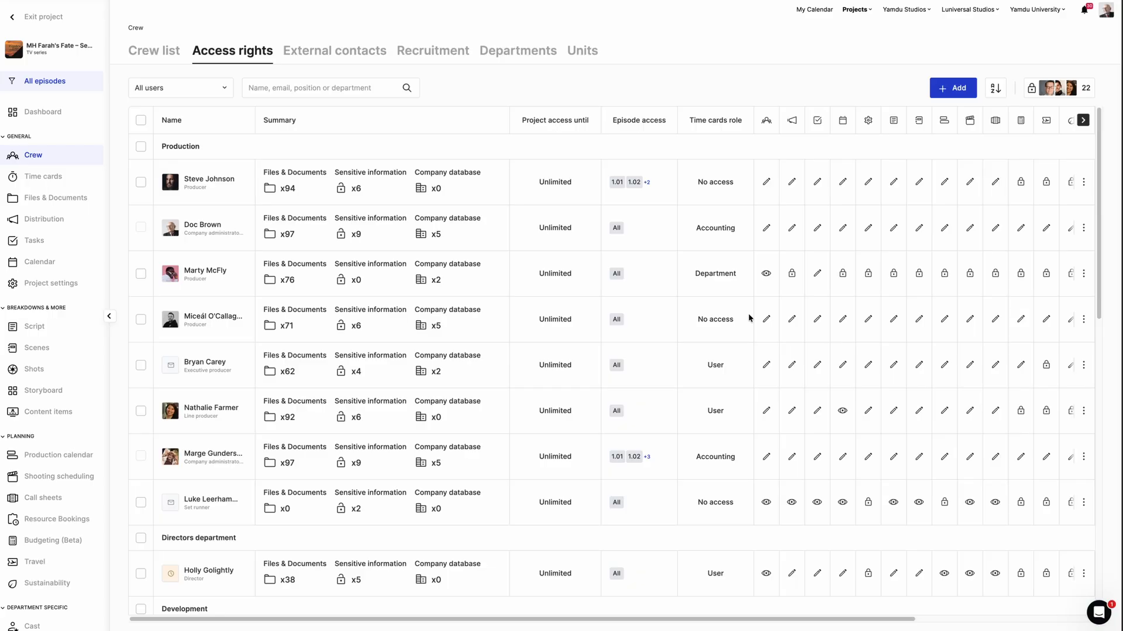
- Review the third producer's time card role and Tasks access options in the rights table
{"action": "scroll", "coordinate": [928, 278], "scroll_direction": "right", "scroll_amount": 4}
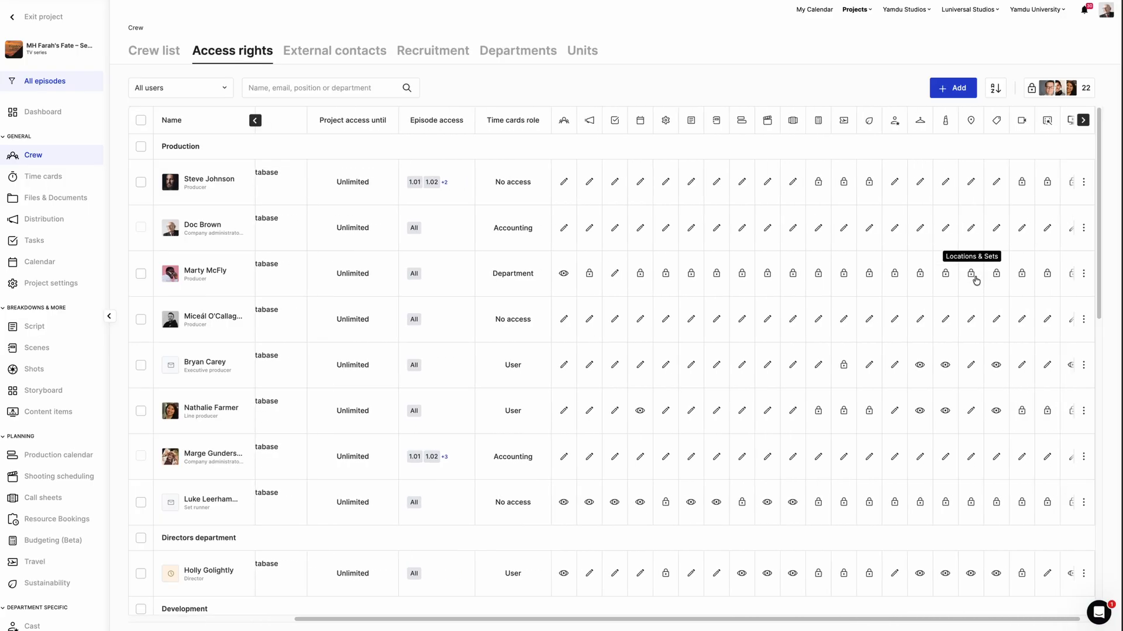
{"action": "scroll", "coordinate": [975, 280], "scroll_direction": "left", "scroll_amount": 4}
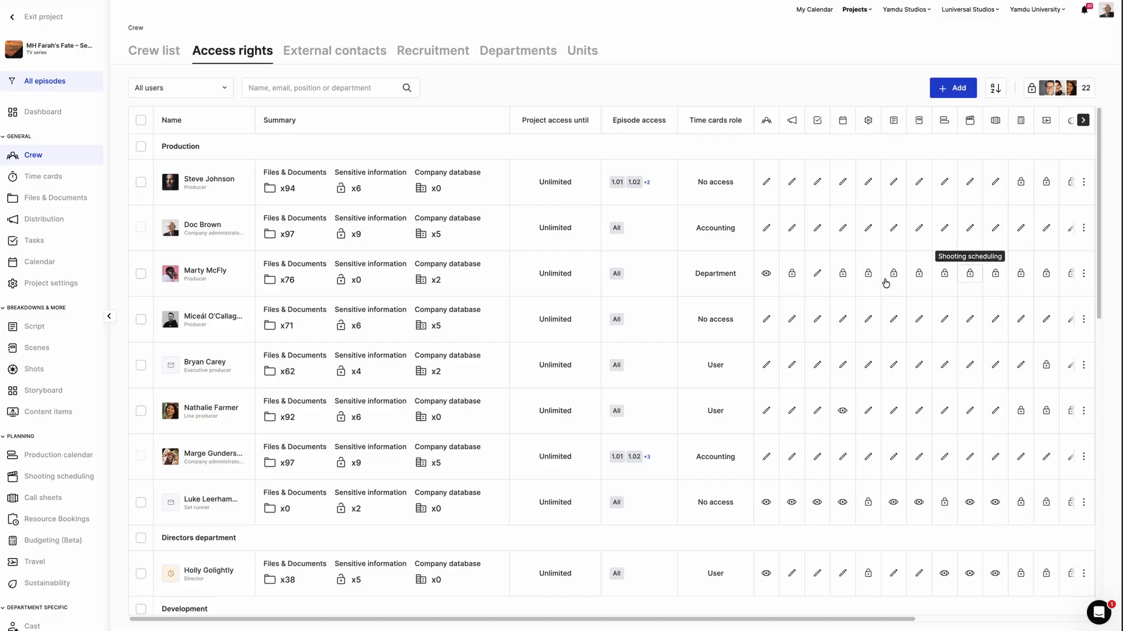
{"action": "left_click", "coordinate": [723, 279]}
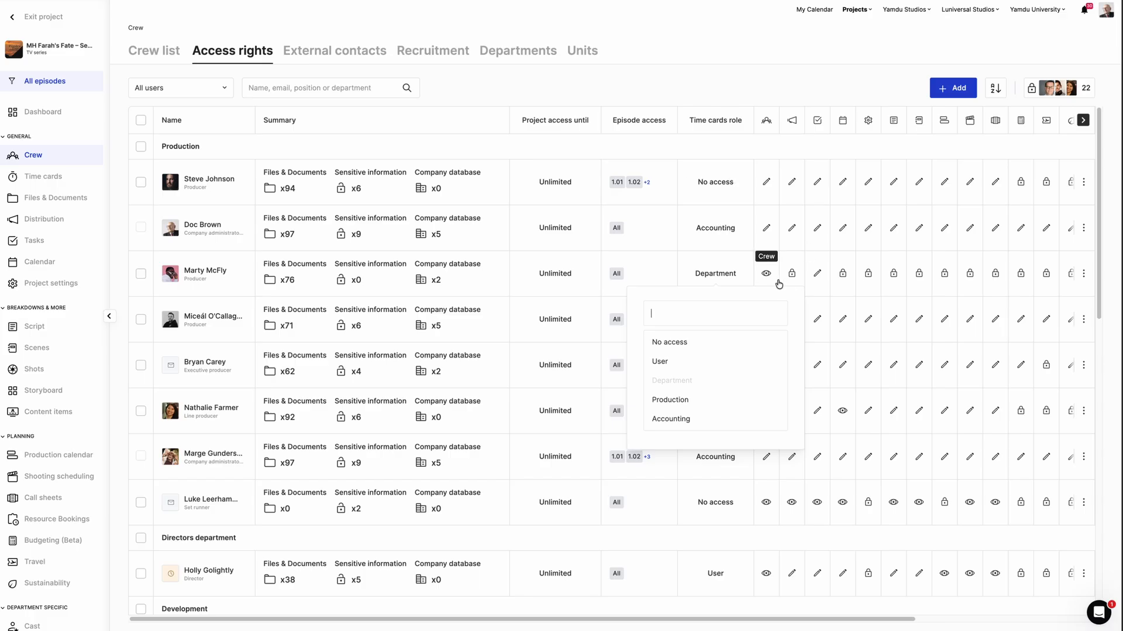
{"action": "left_click", "coordinate": [817, 280]}
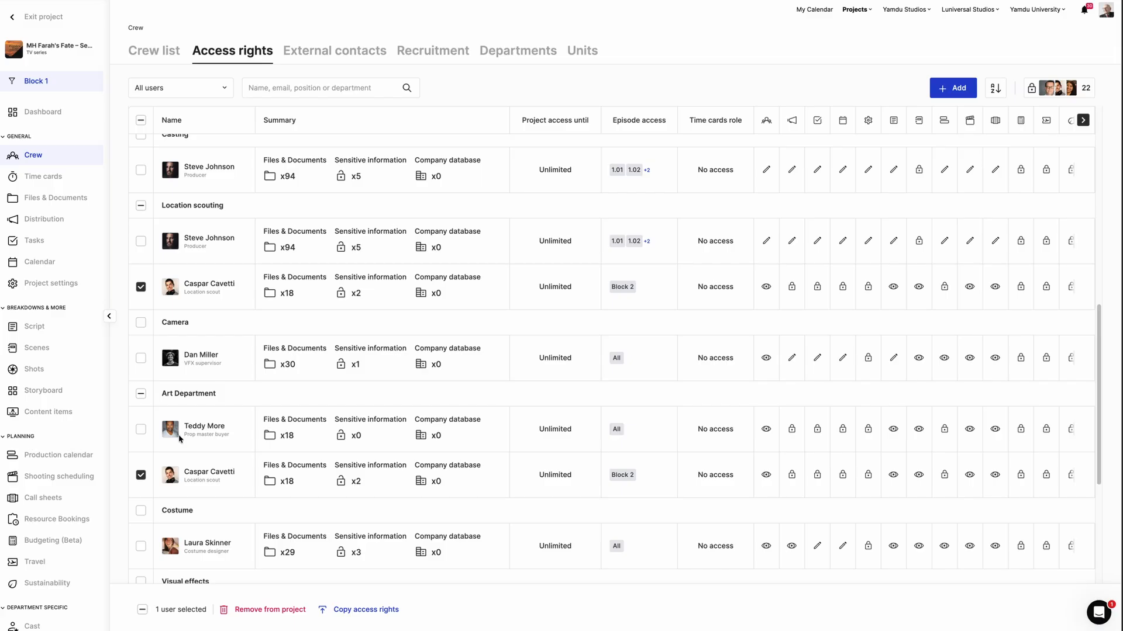
- Copy the first producer's access rights to the selected prop master buyer and location scout
{"action": "left_click", "coordinate": [179, 416]}
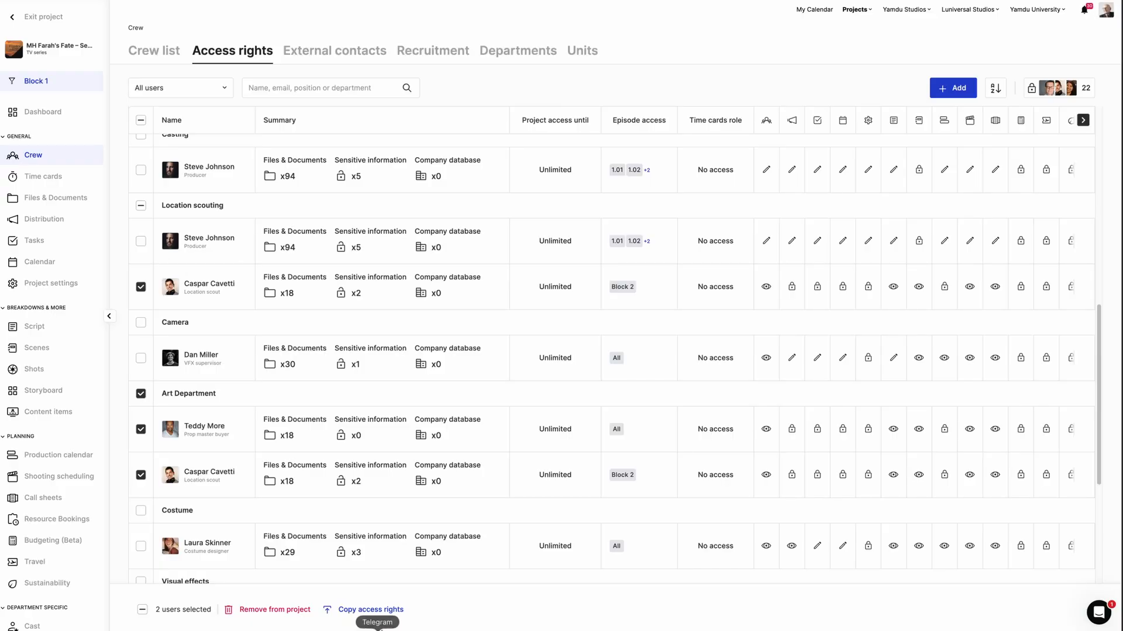
{"action": "left_click", "coordinate": [364, 610]}
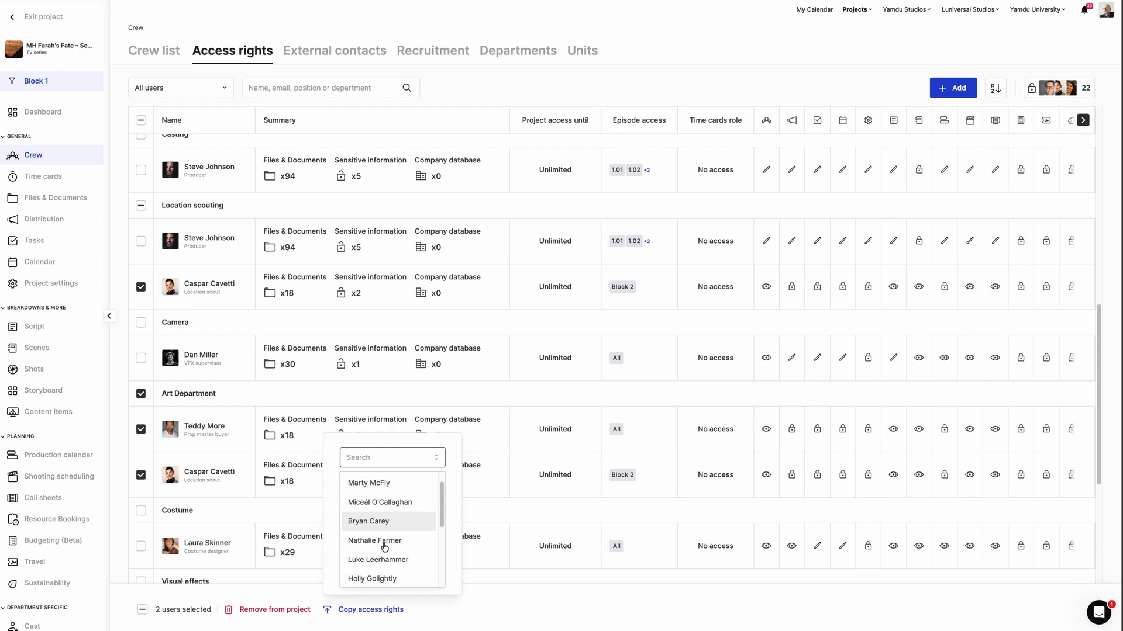
{"action": "left_click", "coordinate": [384, 482]}
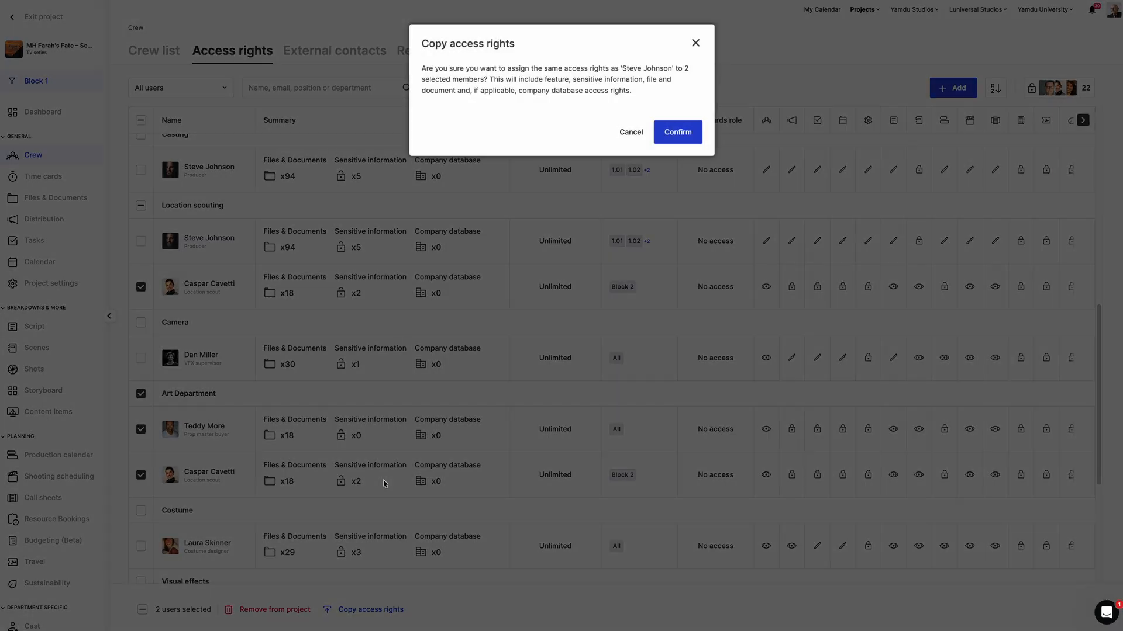
{"action": "left_click", "coordinate": [691, 134]}
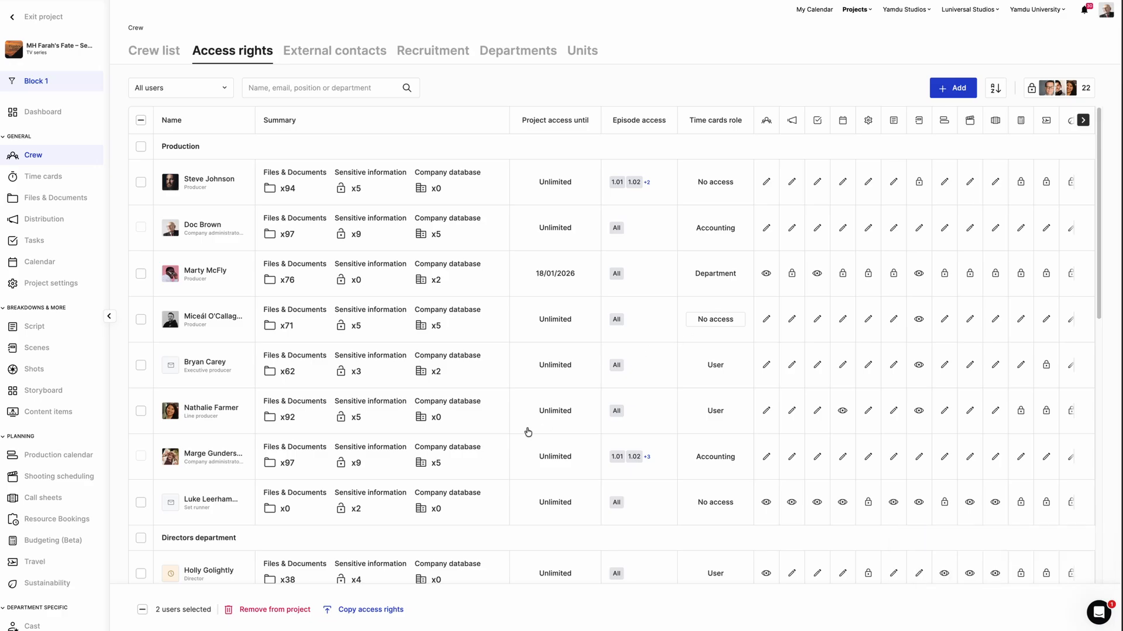
{"action": "scroll", "coordinate": [477, 447], "scroll_direction": "down", "scroll_amount": 6}
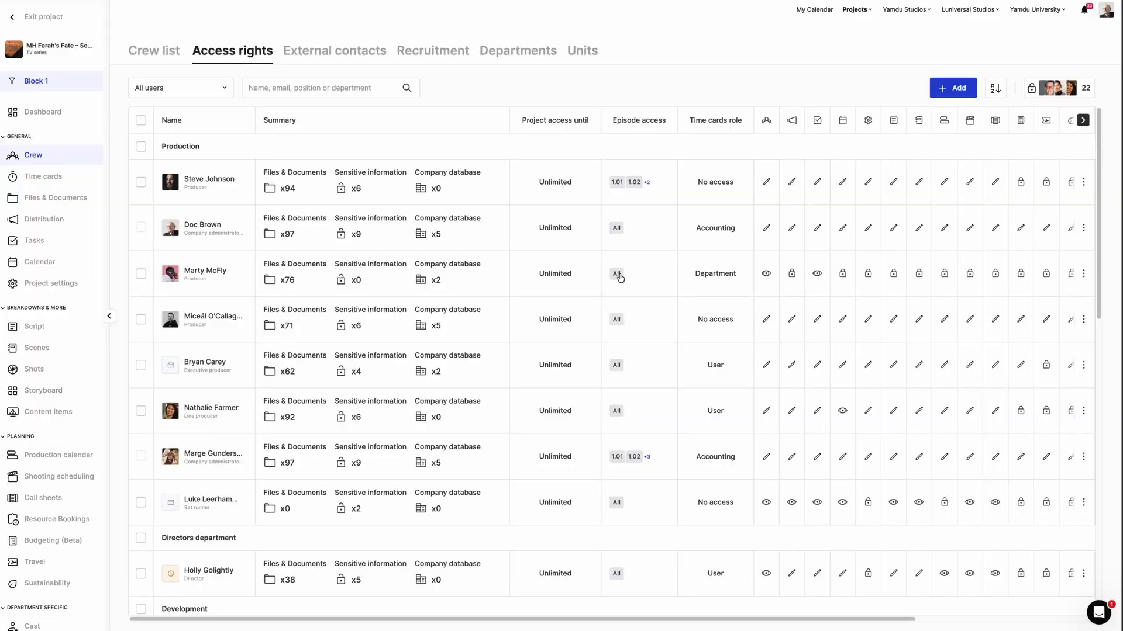
- Restrict the third producer's episode access to Block 2 and open the episodes list to check
{"action": "left_click", "coordinate": [623, 276]}
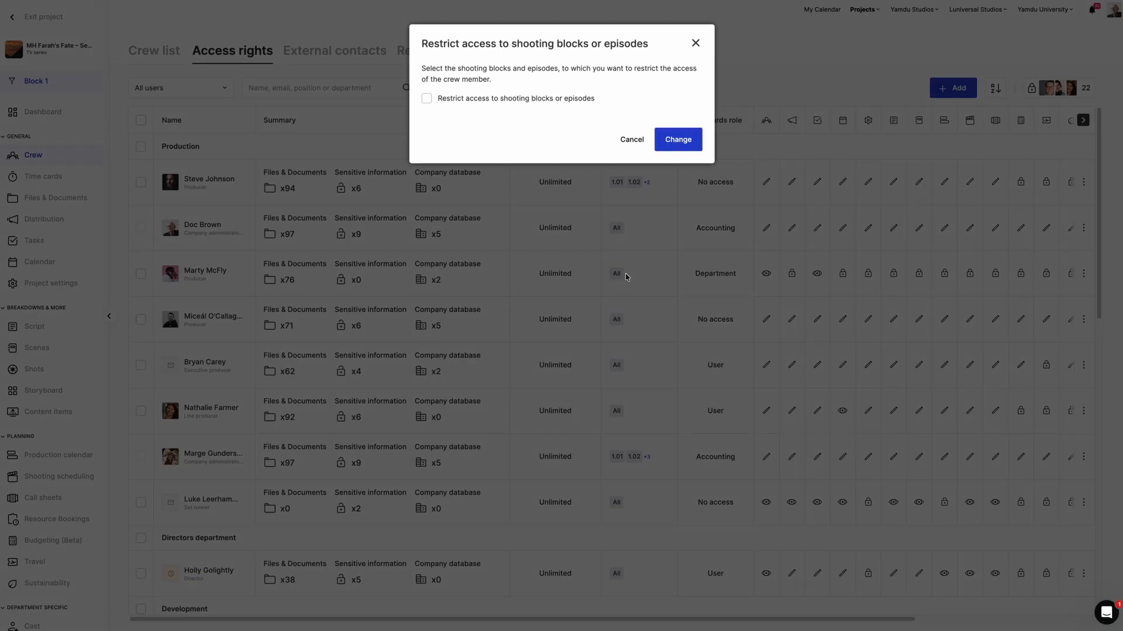
{"action": "left_click", "coordinate": [426, 99]}
{"action": "left_click", "coordinate": [562, 136]}
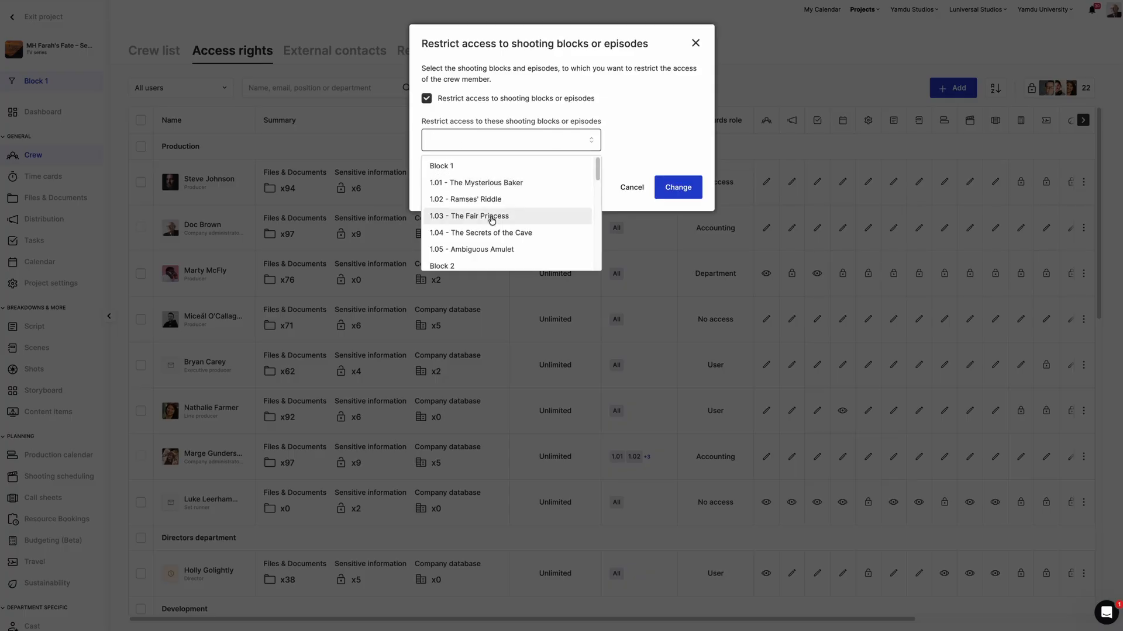
{"action": "scroll", "coordinate": [489, 263], "scroll_direction": "down", "scroll_amount": 1}
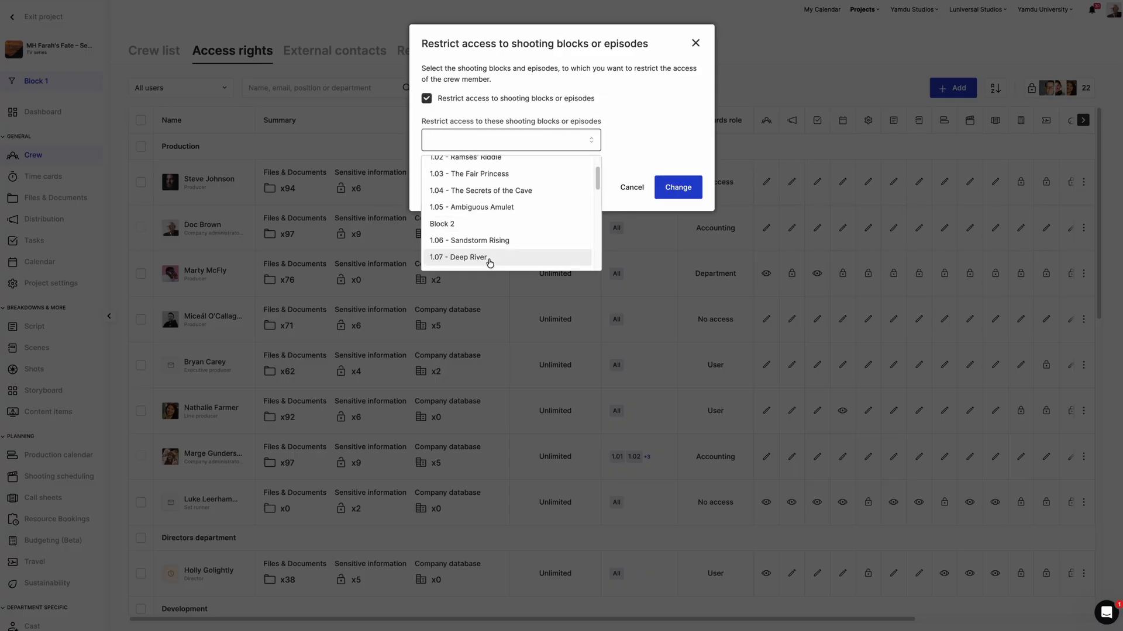
{"action": "left_click", "coordinate": [476, 224]}
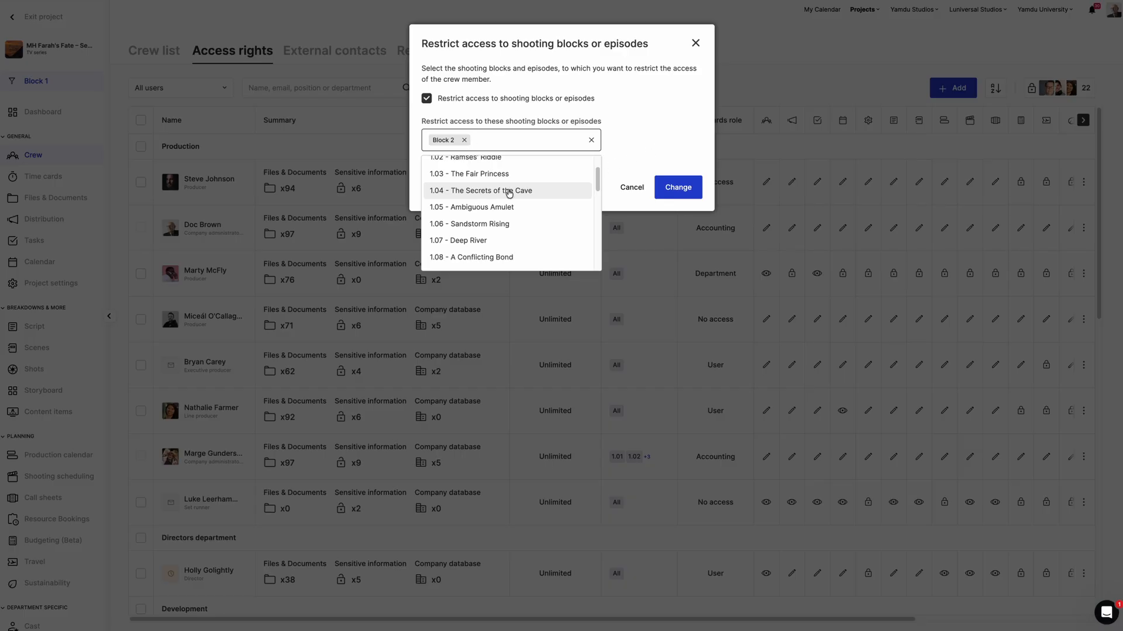
{"action": "scroll", "coordinate": [508, 194], "scroll_direction": "up", "scroll_amount": 1}
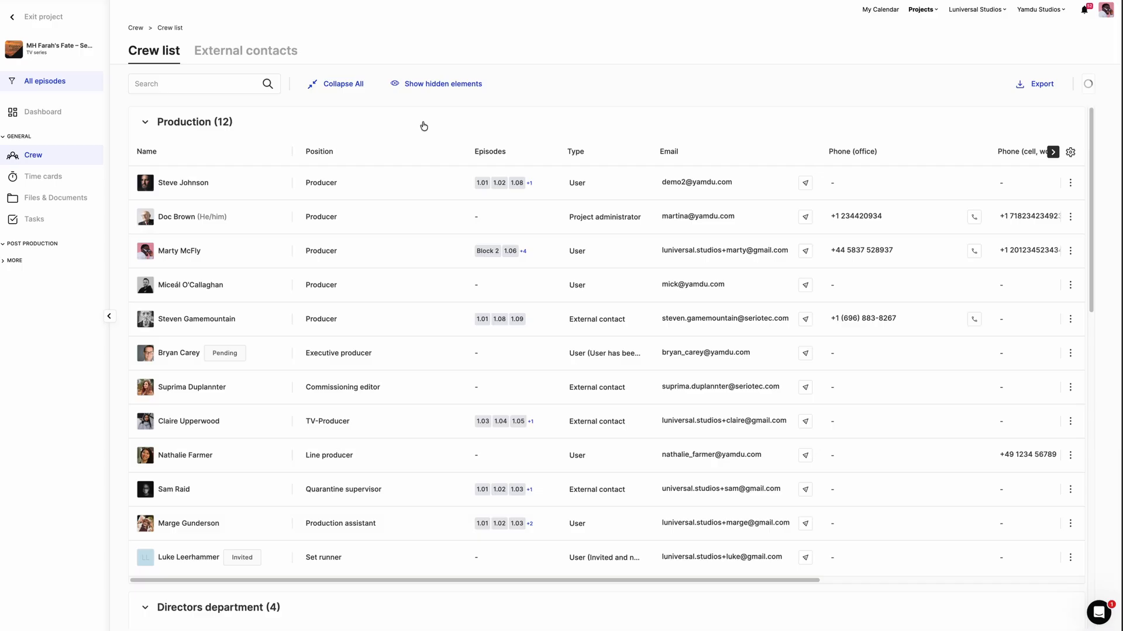
{"action": "left_click", "coordinate": [55, 84]}
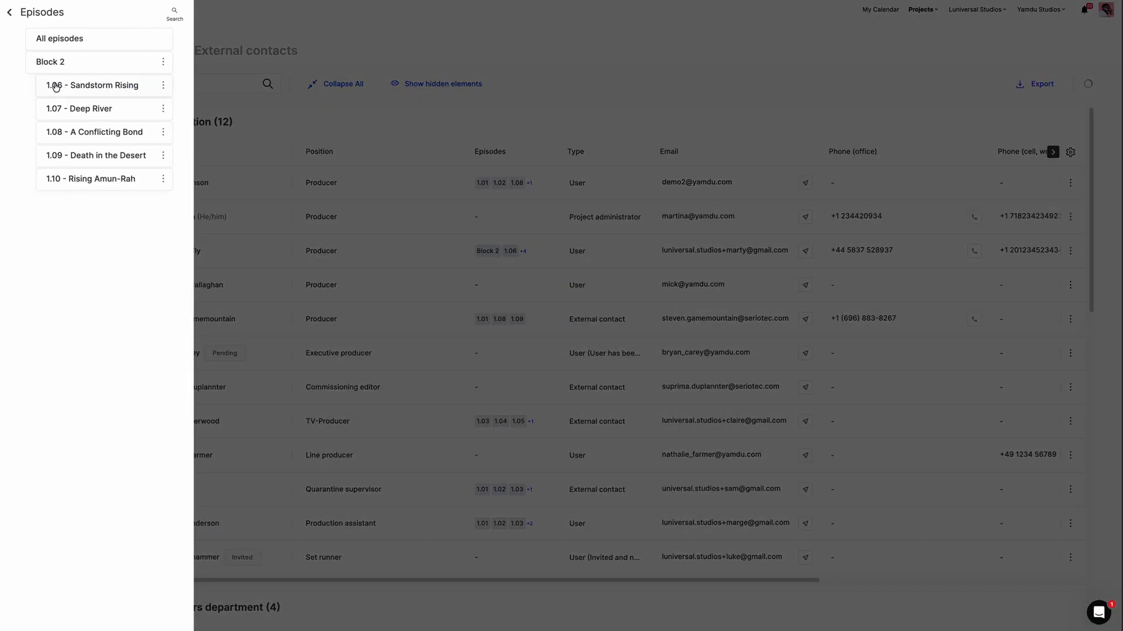